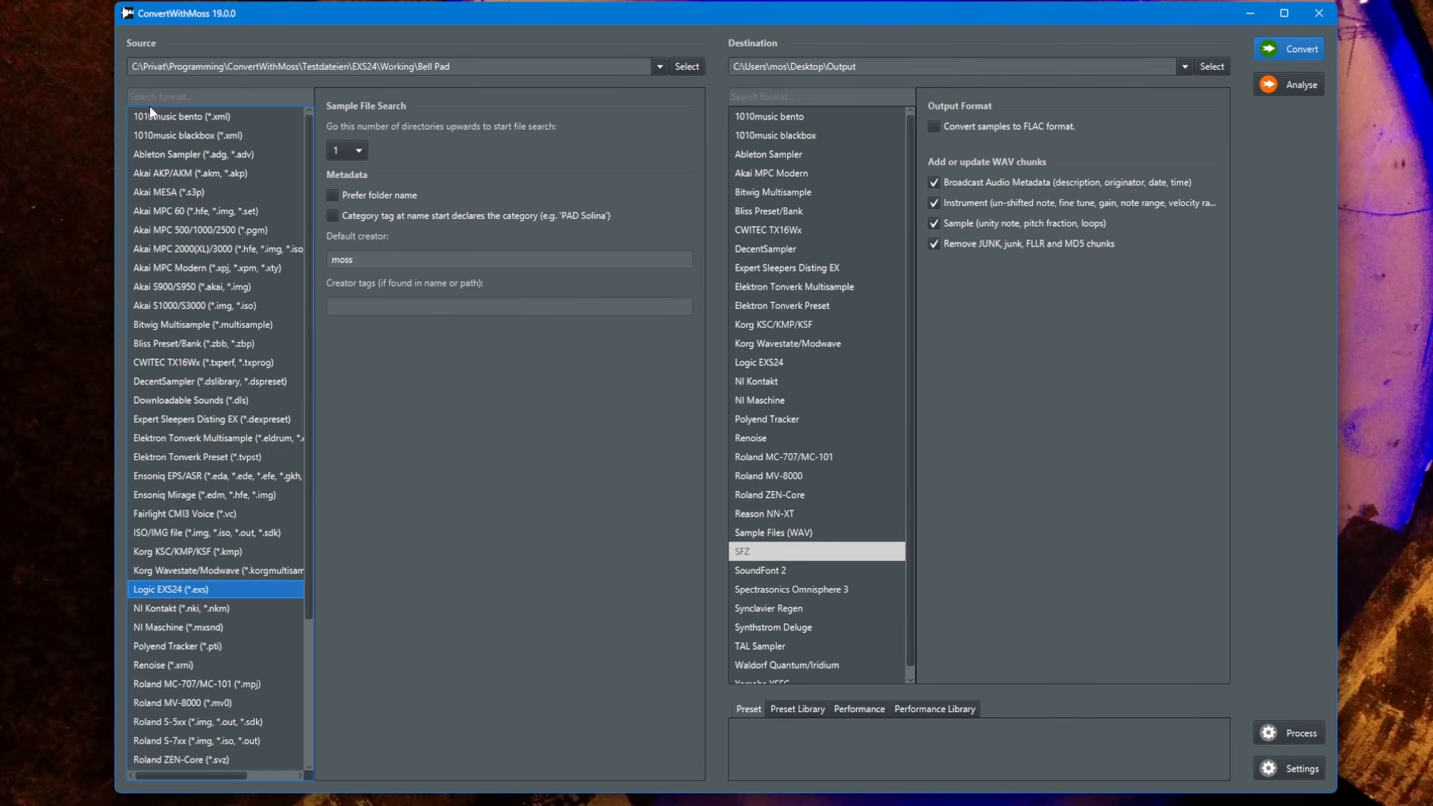
# Search the source format list for mpc, then clear the search
pyautogui.scroll(-3, 250, 504)
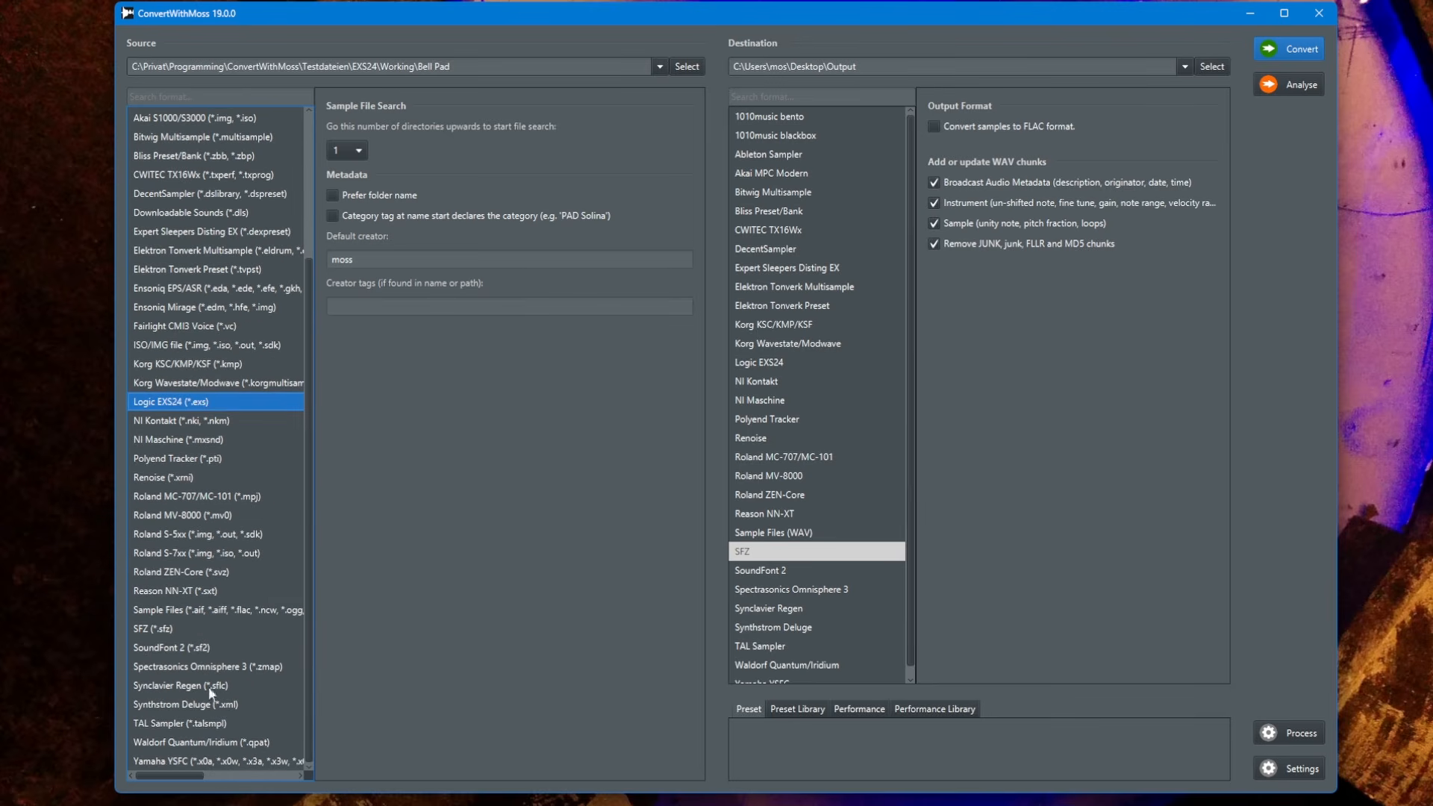
pyautogui.scroll(3, 219, 608)
pyautogui.click(230, 95)
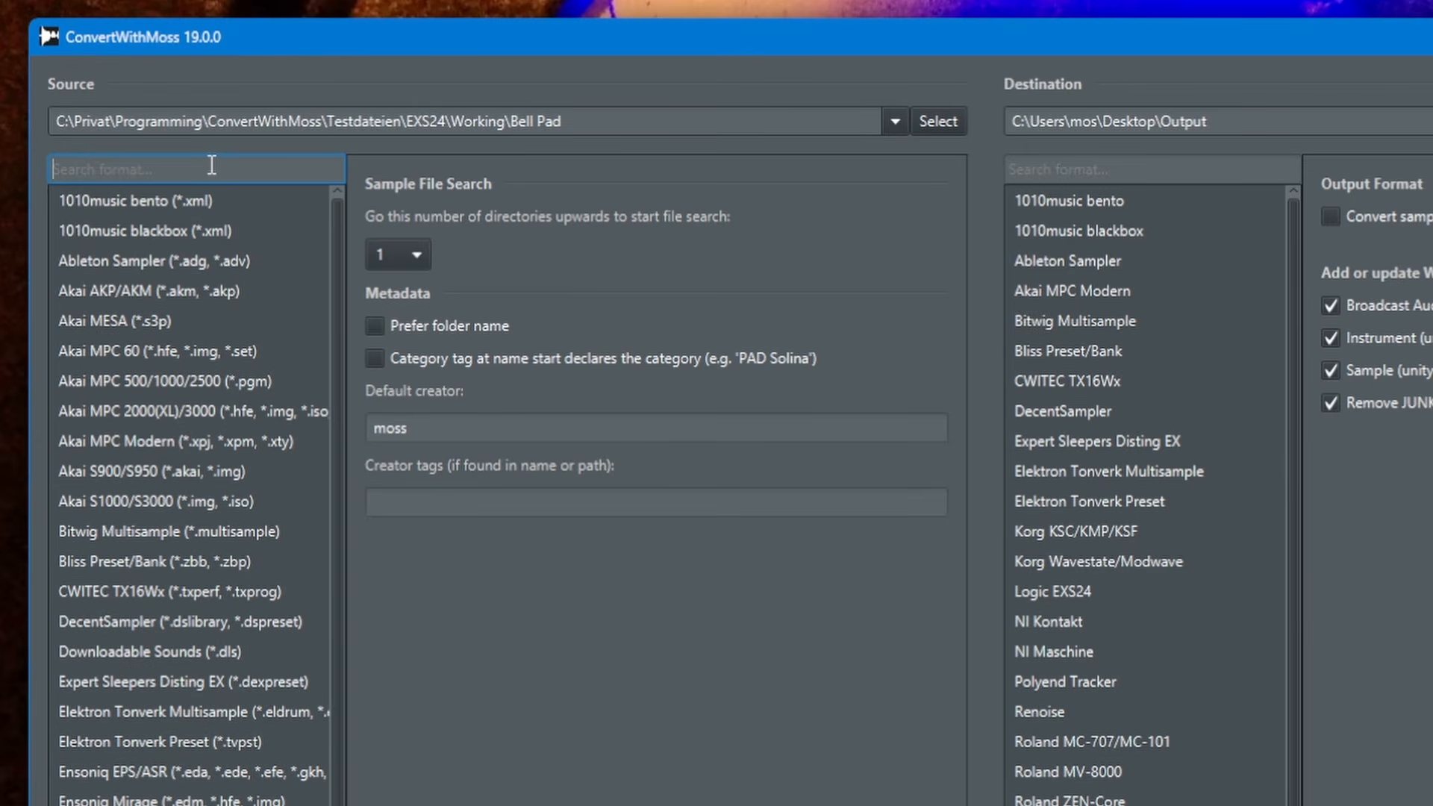
pyautogui.write('mpc')
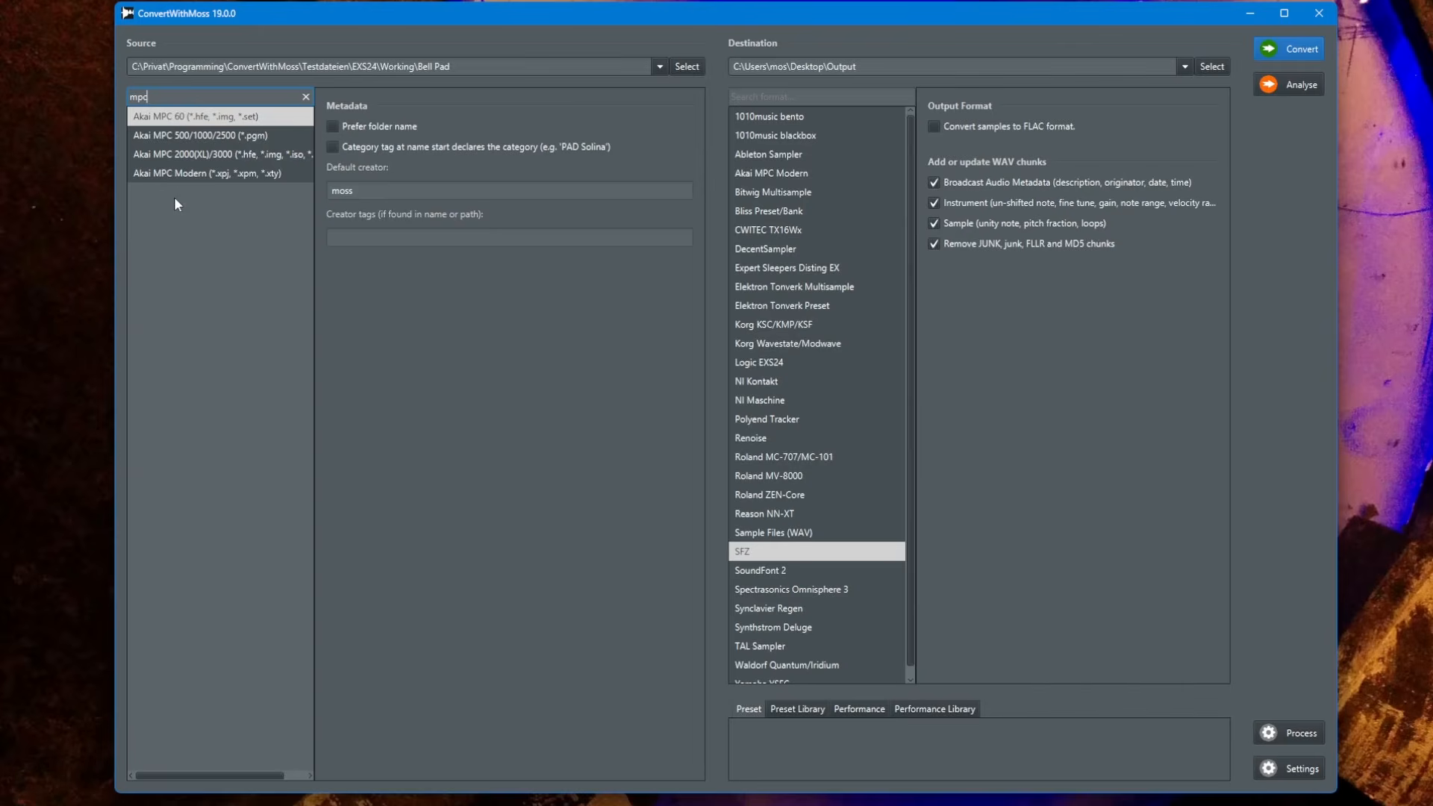
pyautogui.press('BackSpace')
pyautogui.press('BackSpace')
pyautogui.press('BackSpace')
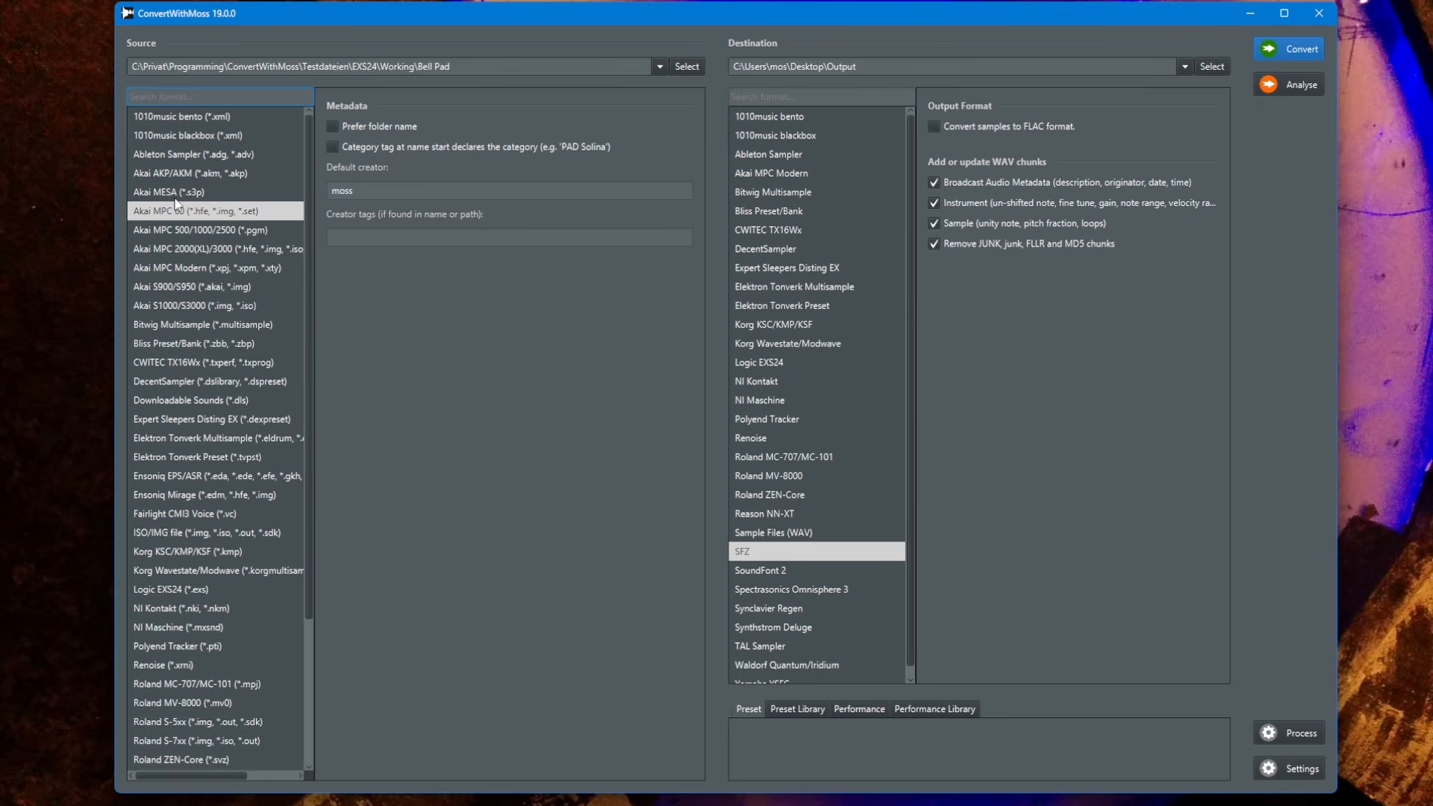
# Search the source format list for nki, then clear the search
pyautogui.write('nki')
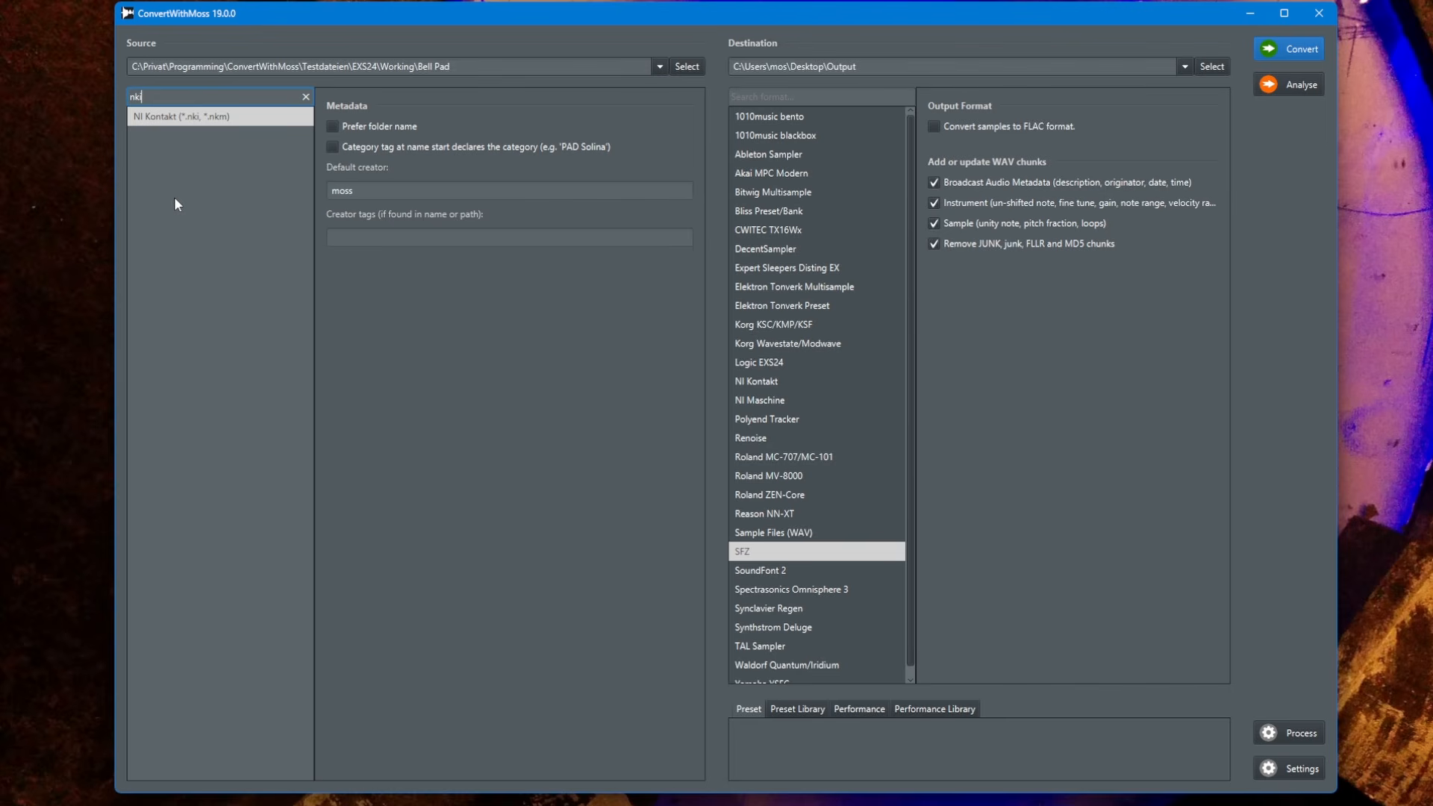
pyautogui.press('BackSpace')
pyautogui.press('BackSpace')
pyautogui.press('BackSpace')
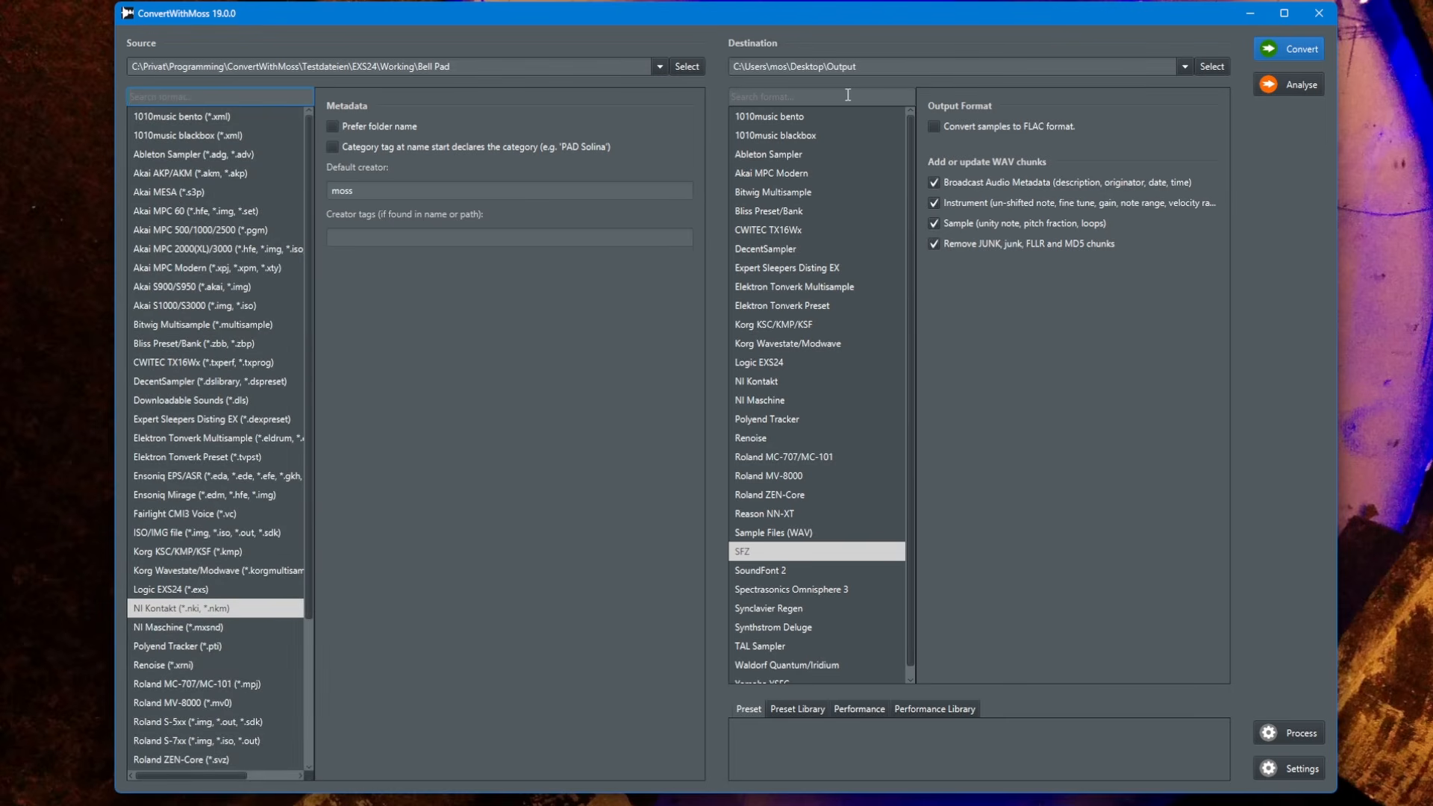
# Search the destination formats for renoi, choose Renoise as the destination format, and clear the search
pyautogui.scroll(-1, 867, 592)
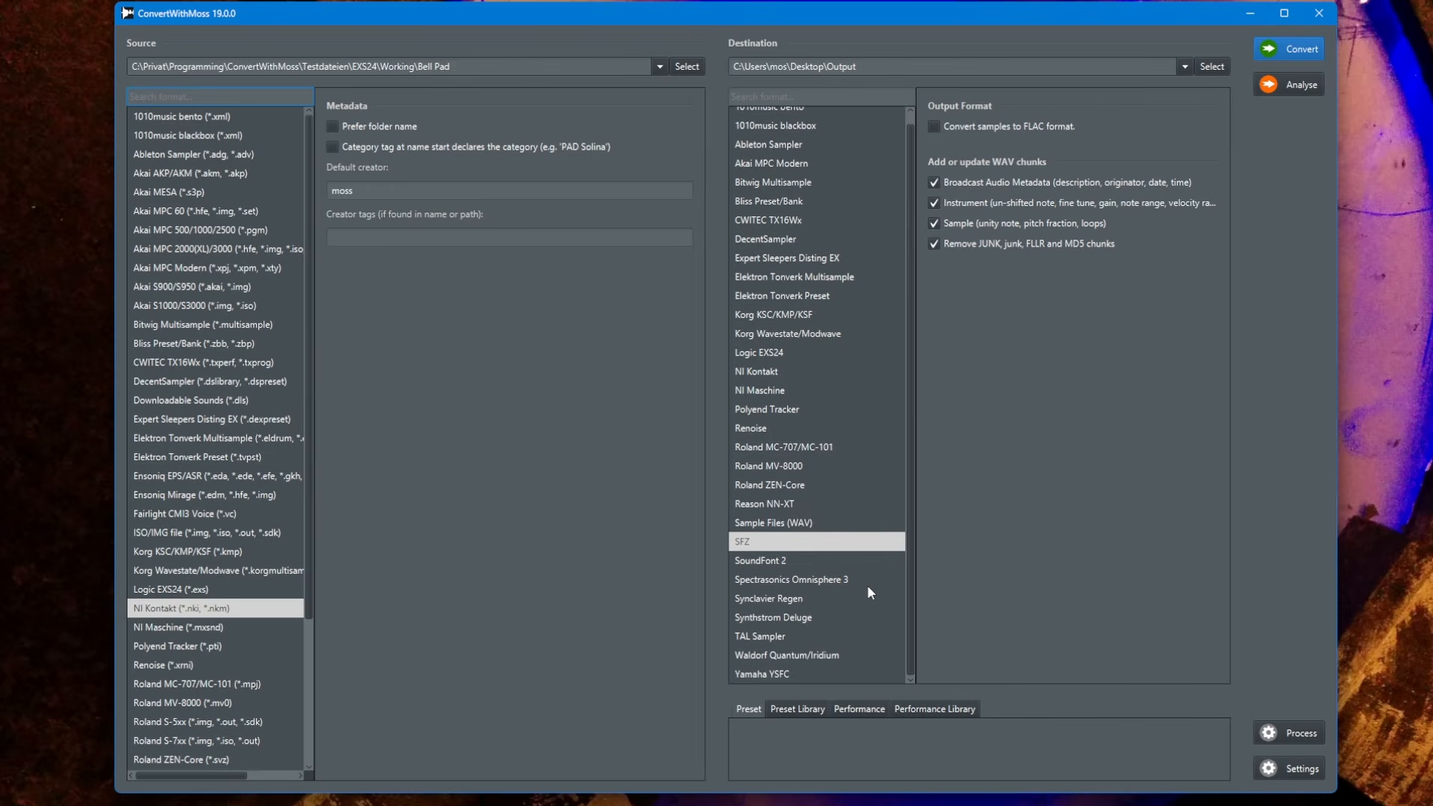
pyautogui.scroll(1, 867, 585)
pyautogui.click(842, 96)
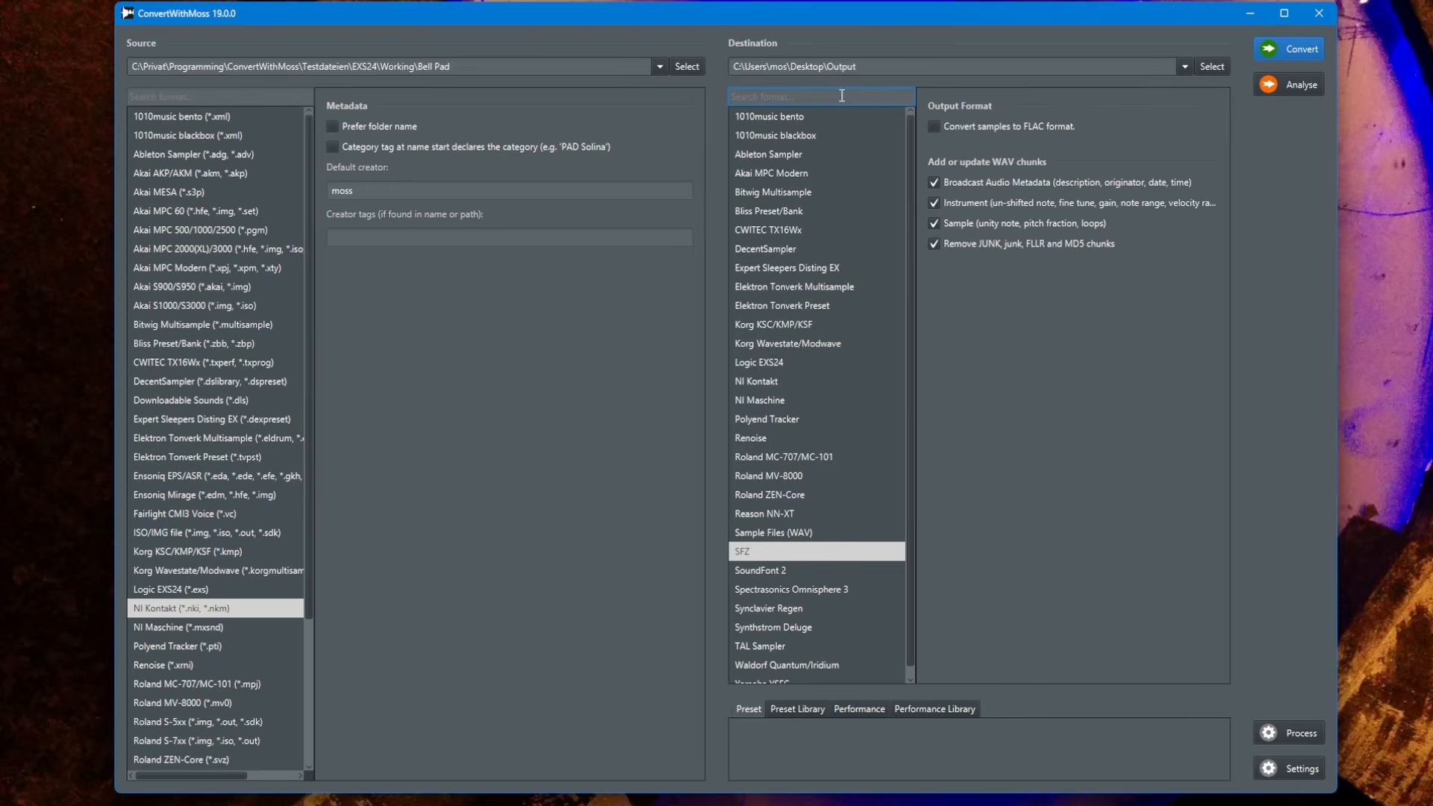
pyautogui.write('re')
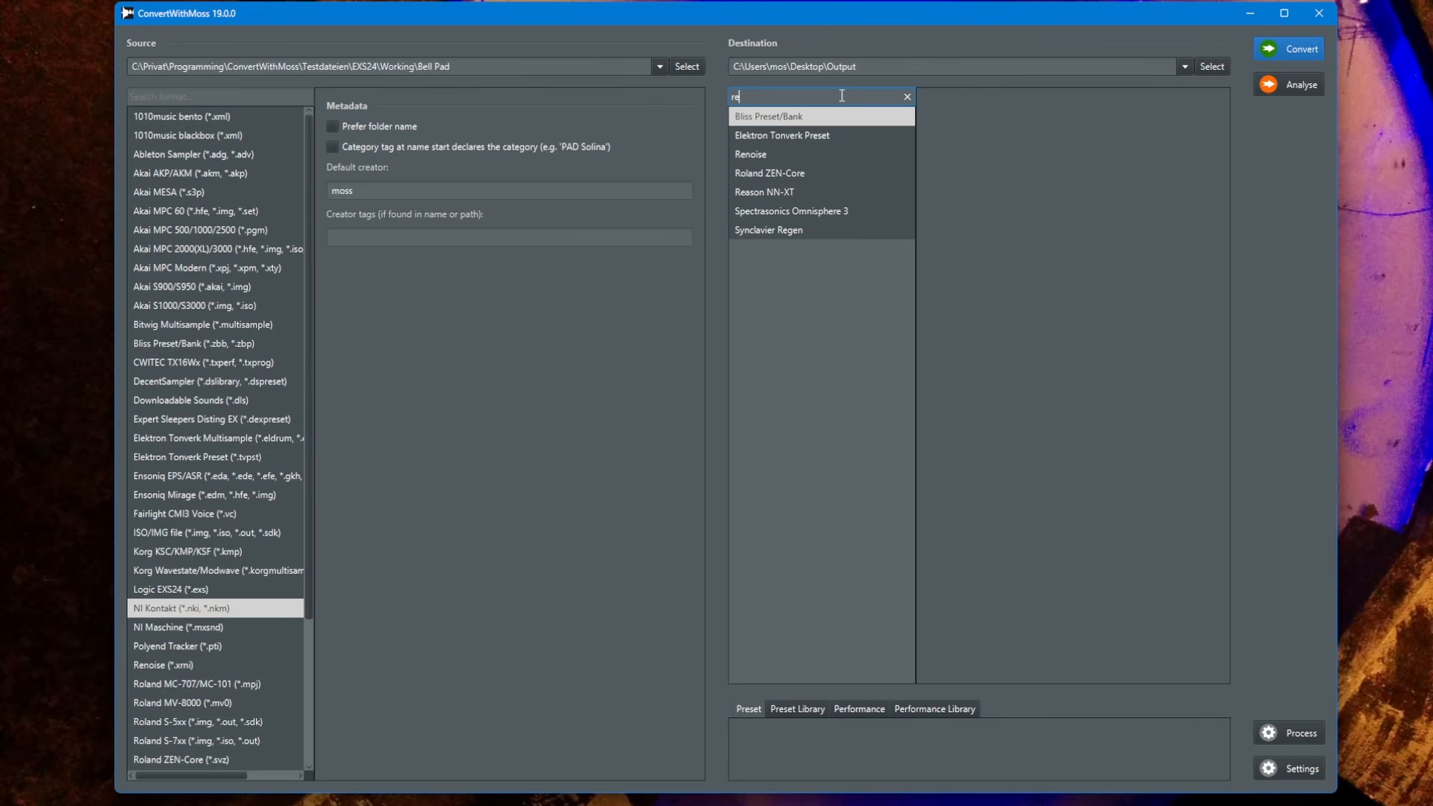
pyautogui.write('noi')
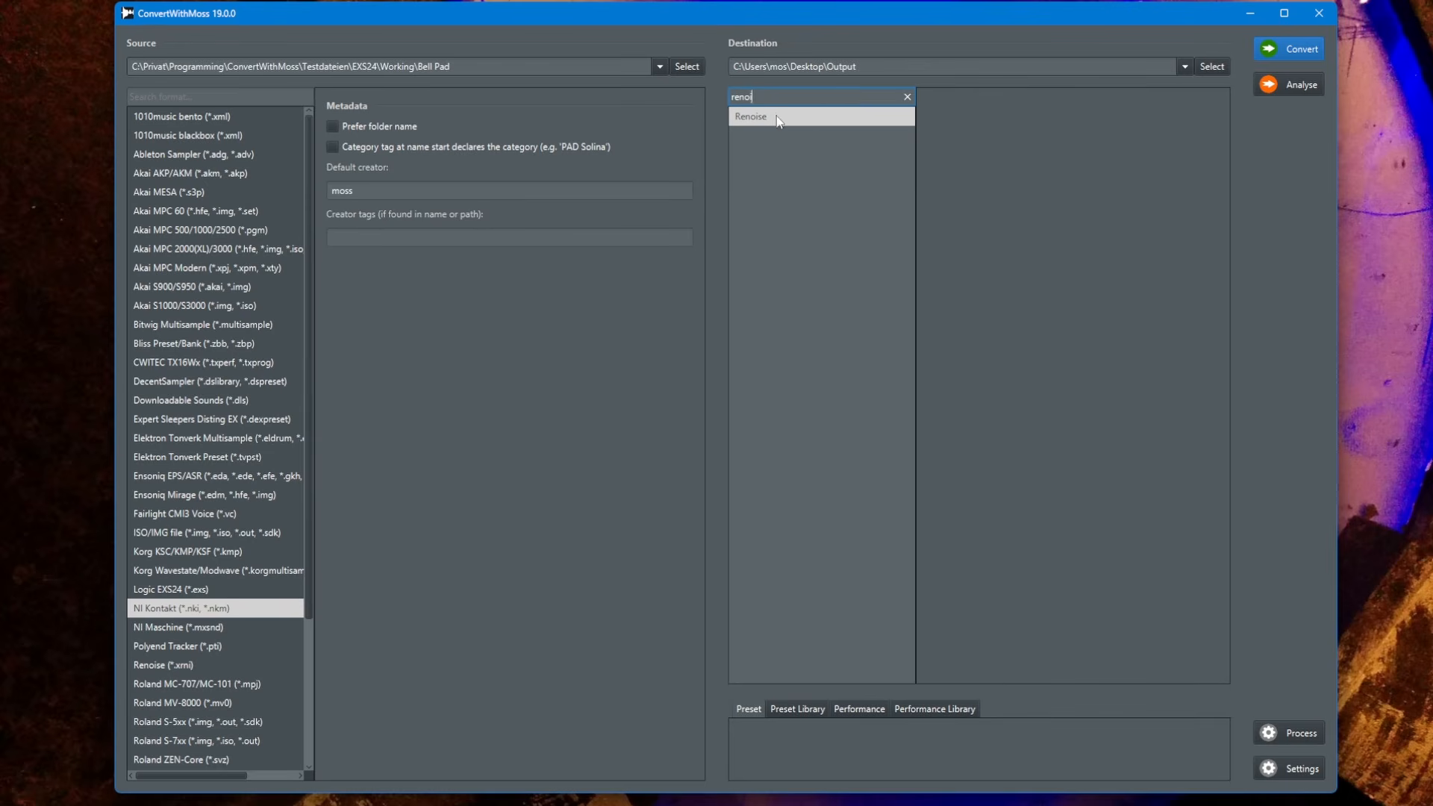
pyautogui.click(906, 99)
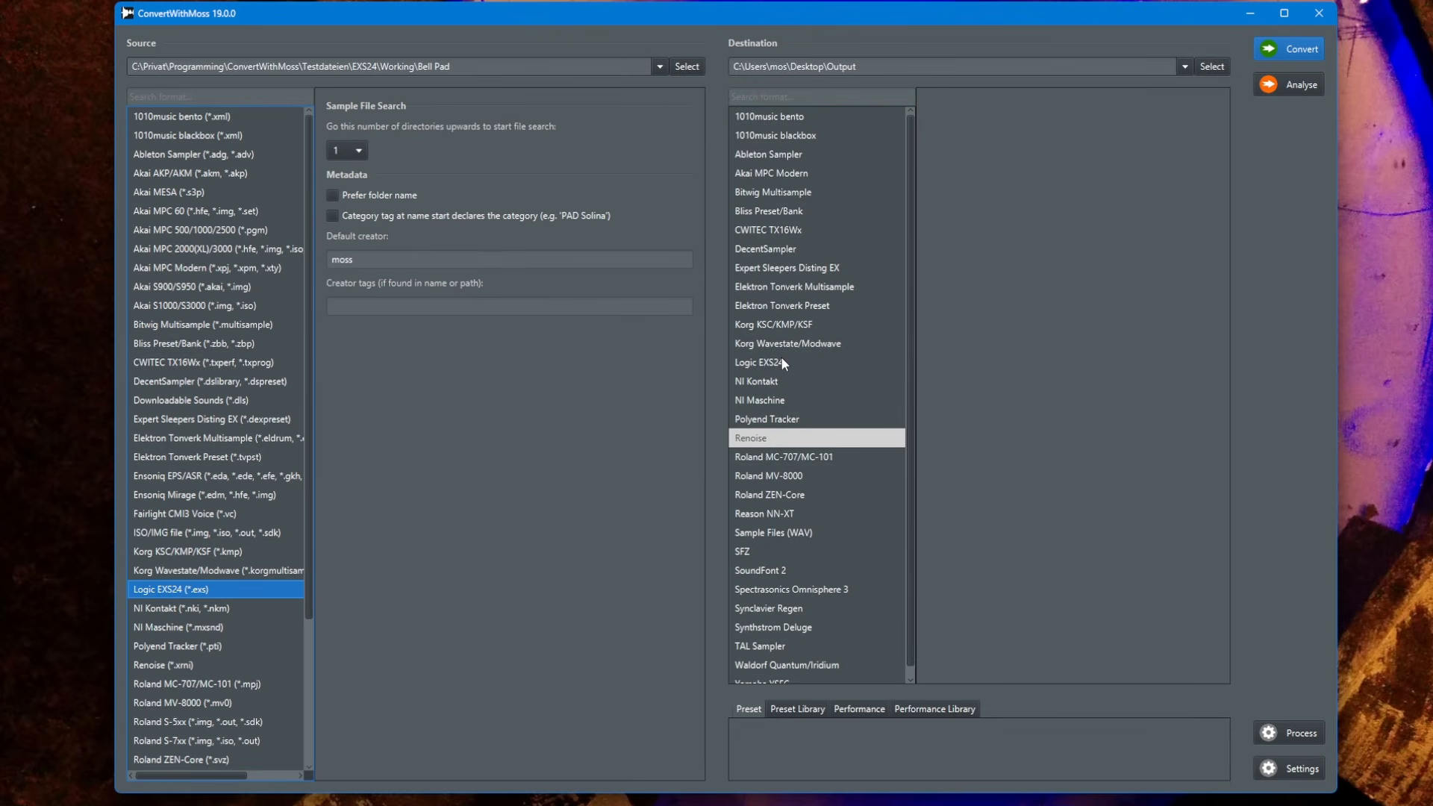
# Analyse the Logic EXS24 source folder and select entries in the analysis log
pyautogui.click(1281, 86)
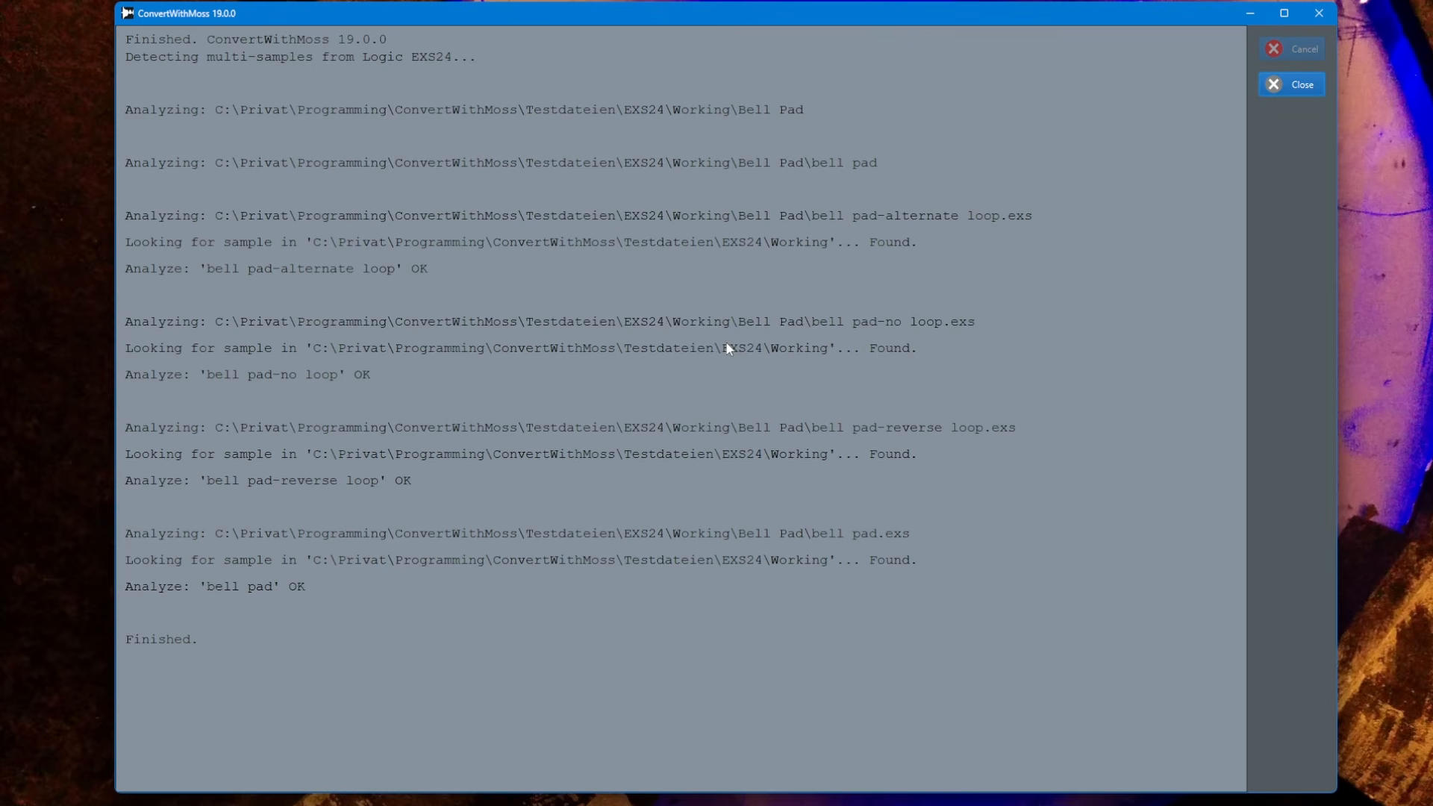
pyautogui.click(577, 350)
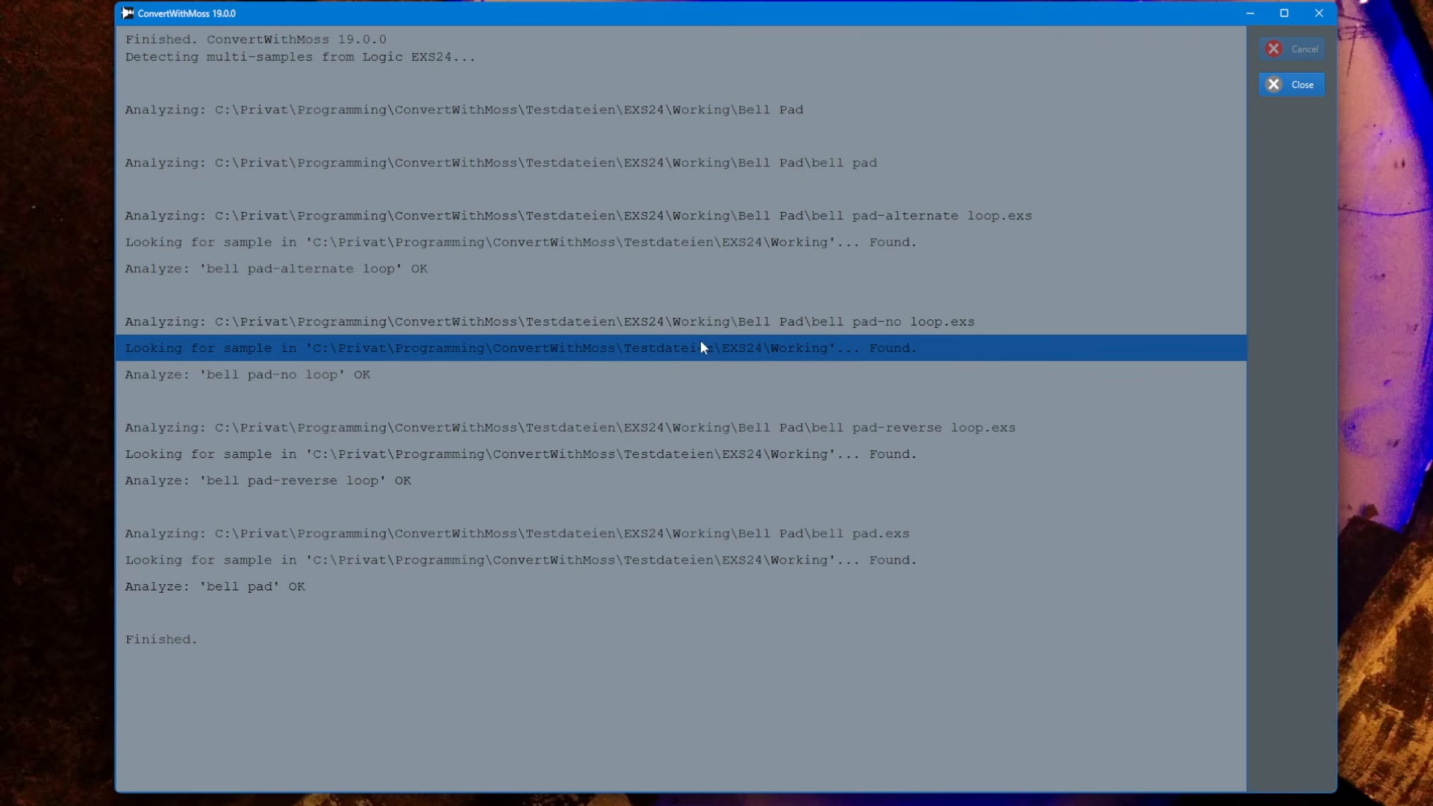
pyautogui.click(777, 320)
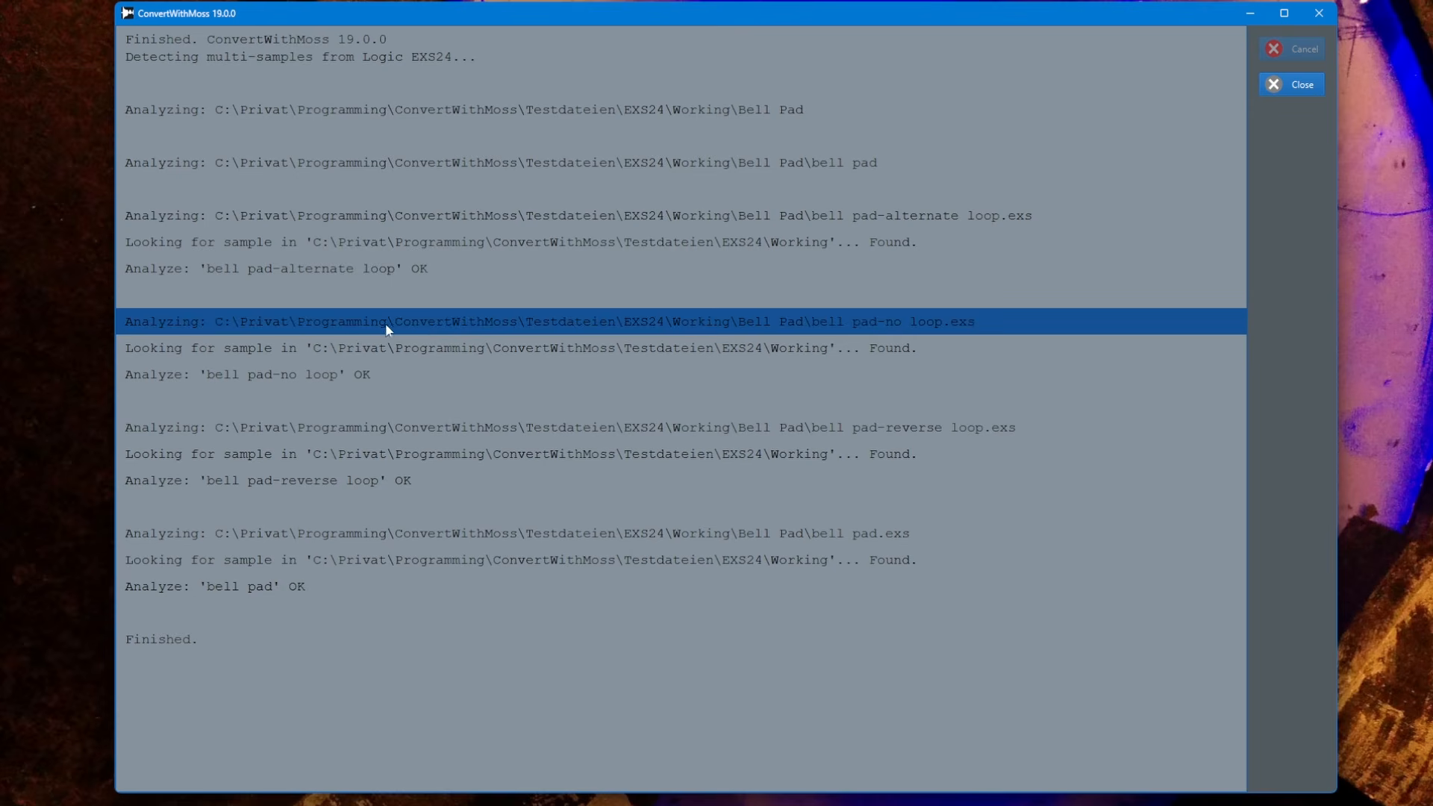
# Open the folder of the bell pad-no loop.exs log entry, then close the folder window and the log
pyautogui.rightClick(511, 326)
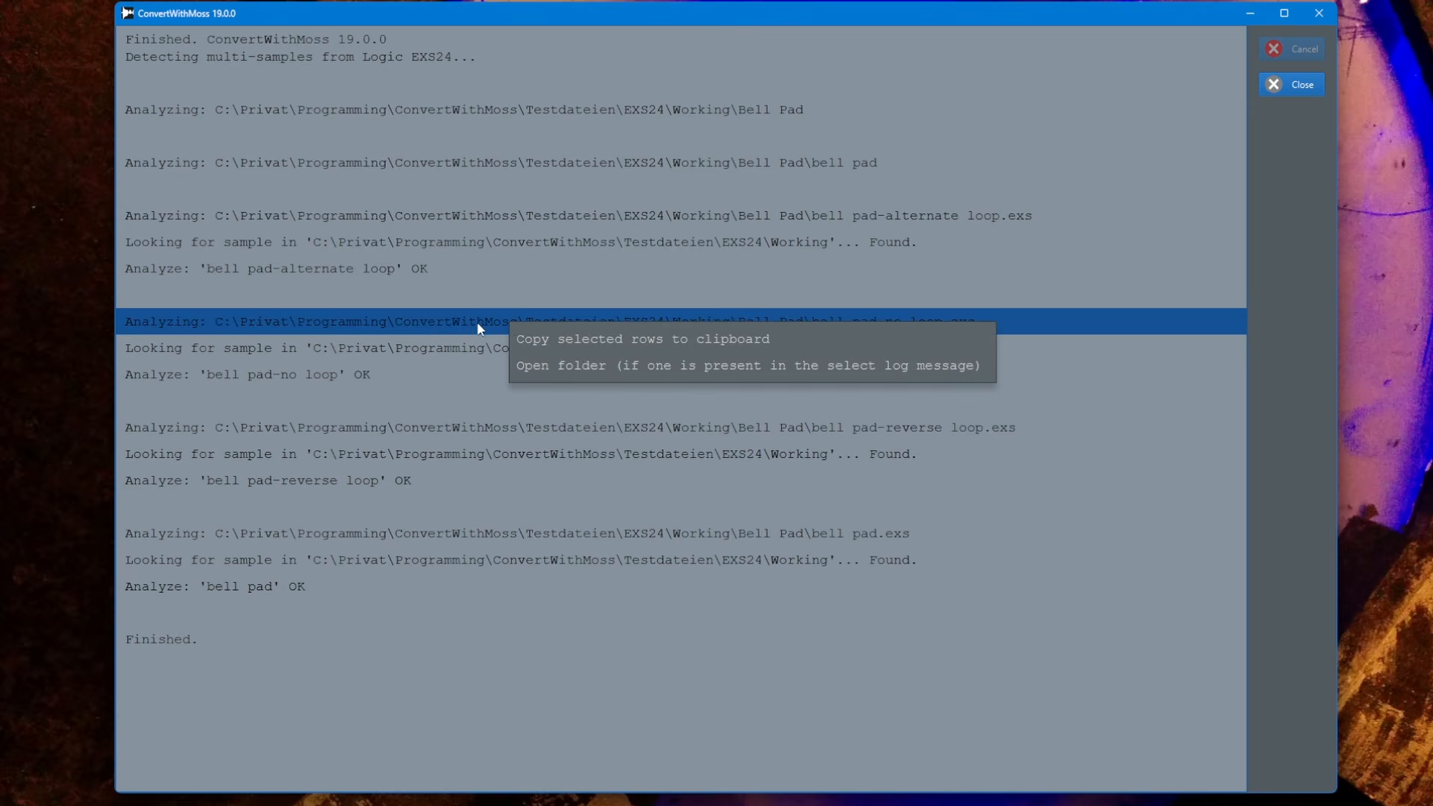
pyautogui.click(595, 365)
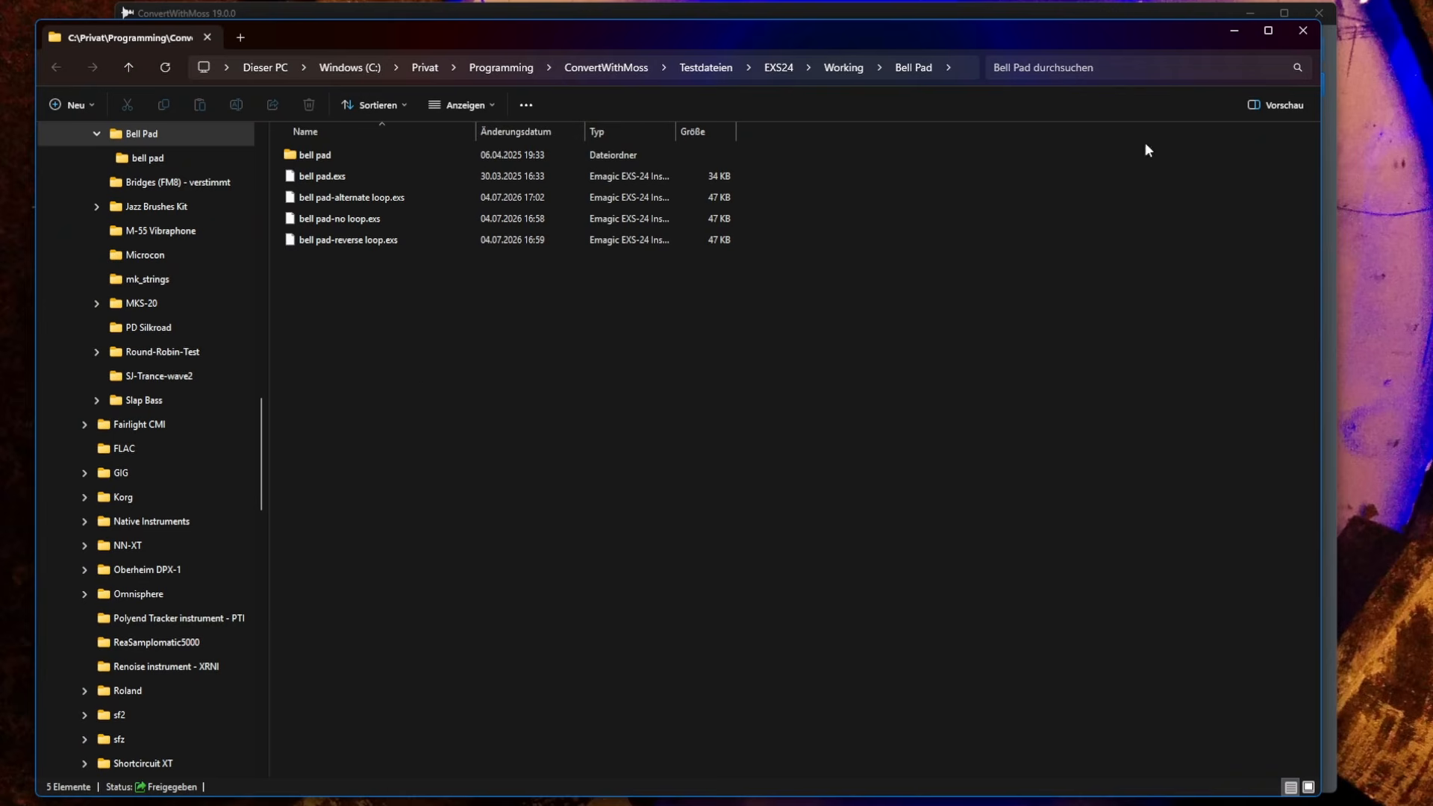
pyautogui.click(1302, 29)
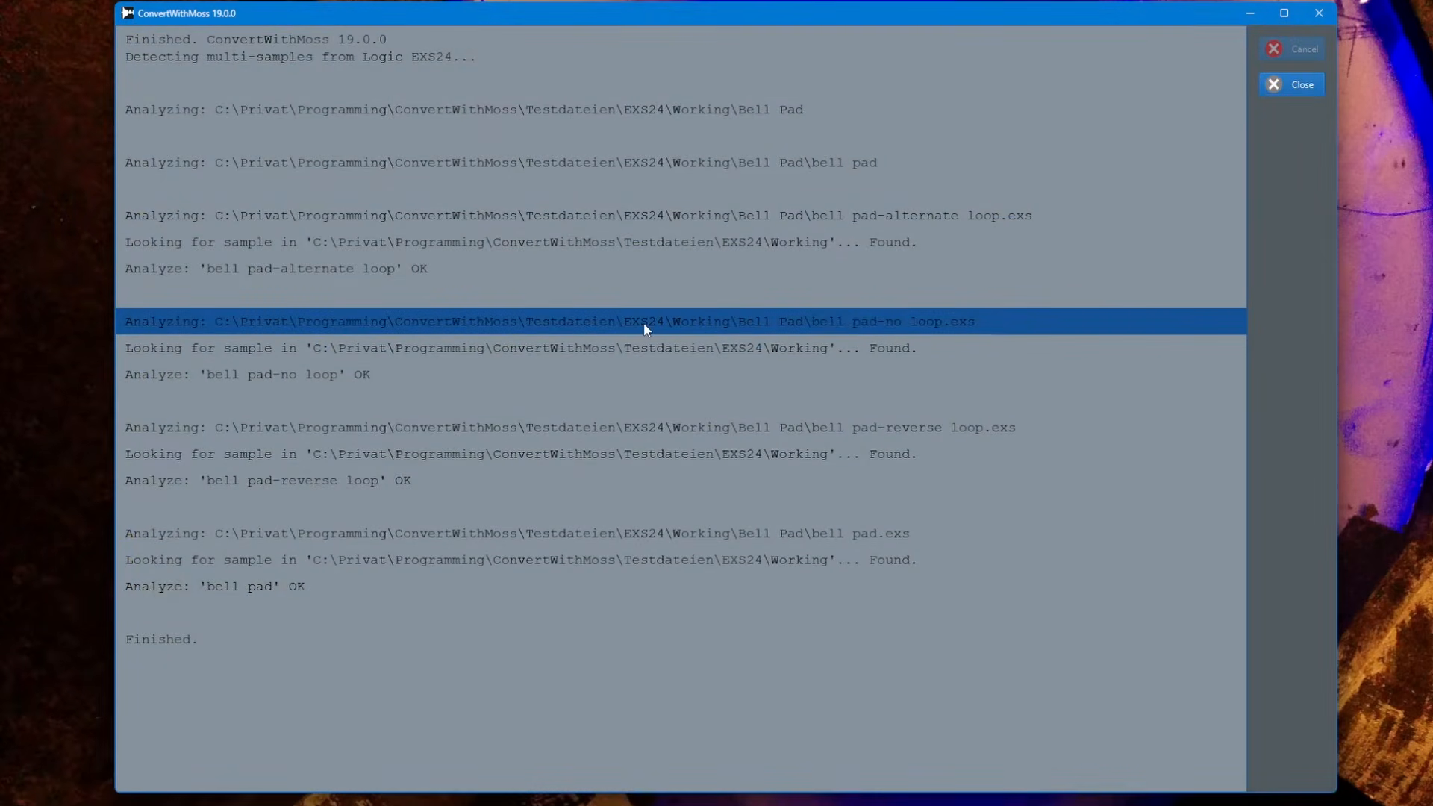
pyautogui.click(1287, 82)
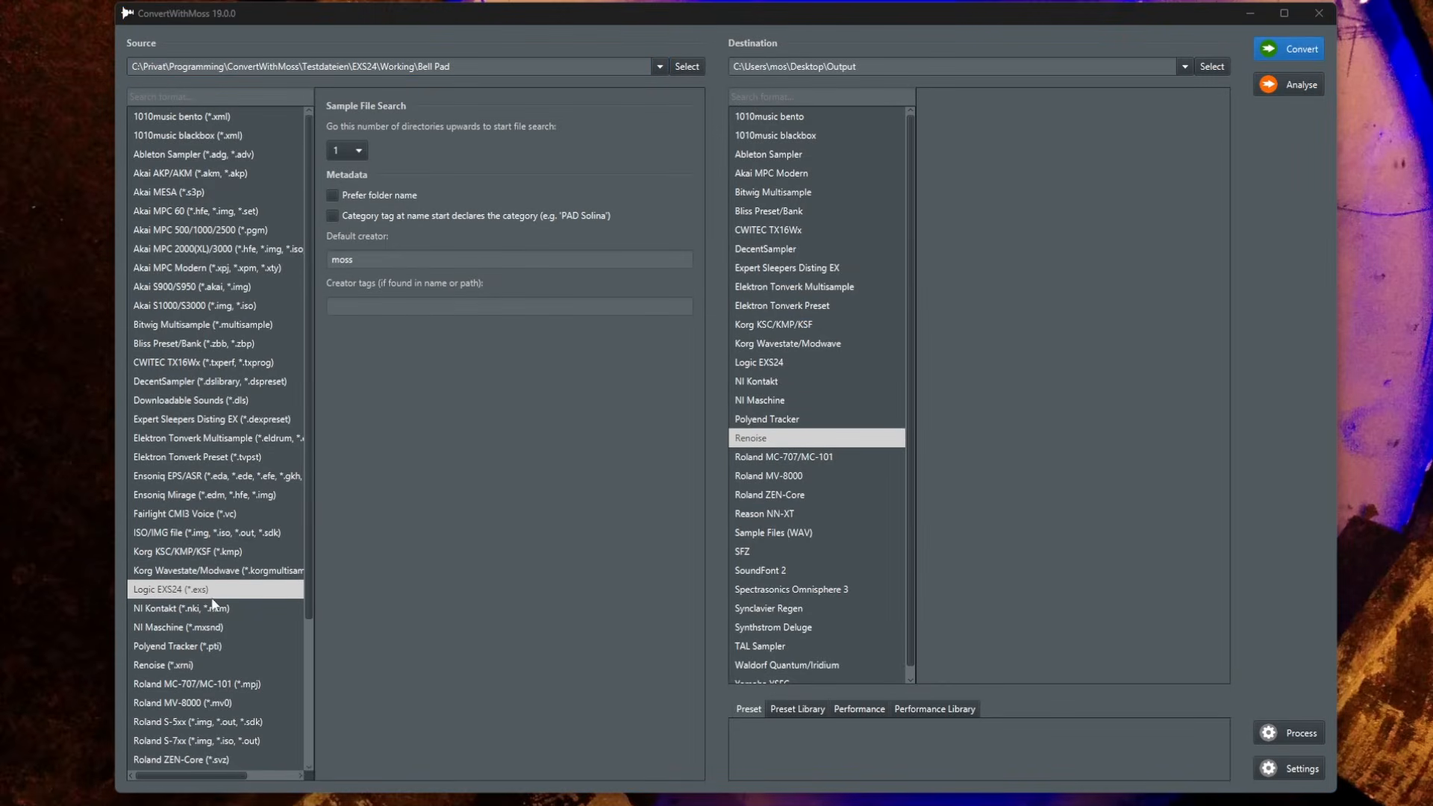
# Select Fairlight CMI3 Voice as the source format and enable 'Category tag at name start declares the category'
pyautogui.click(215, 512)
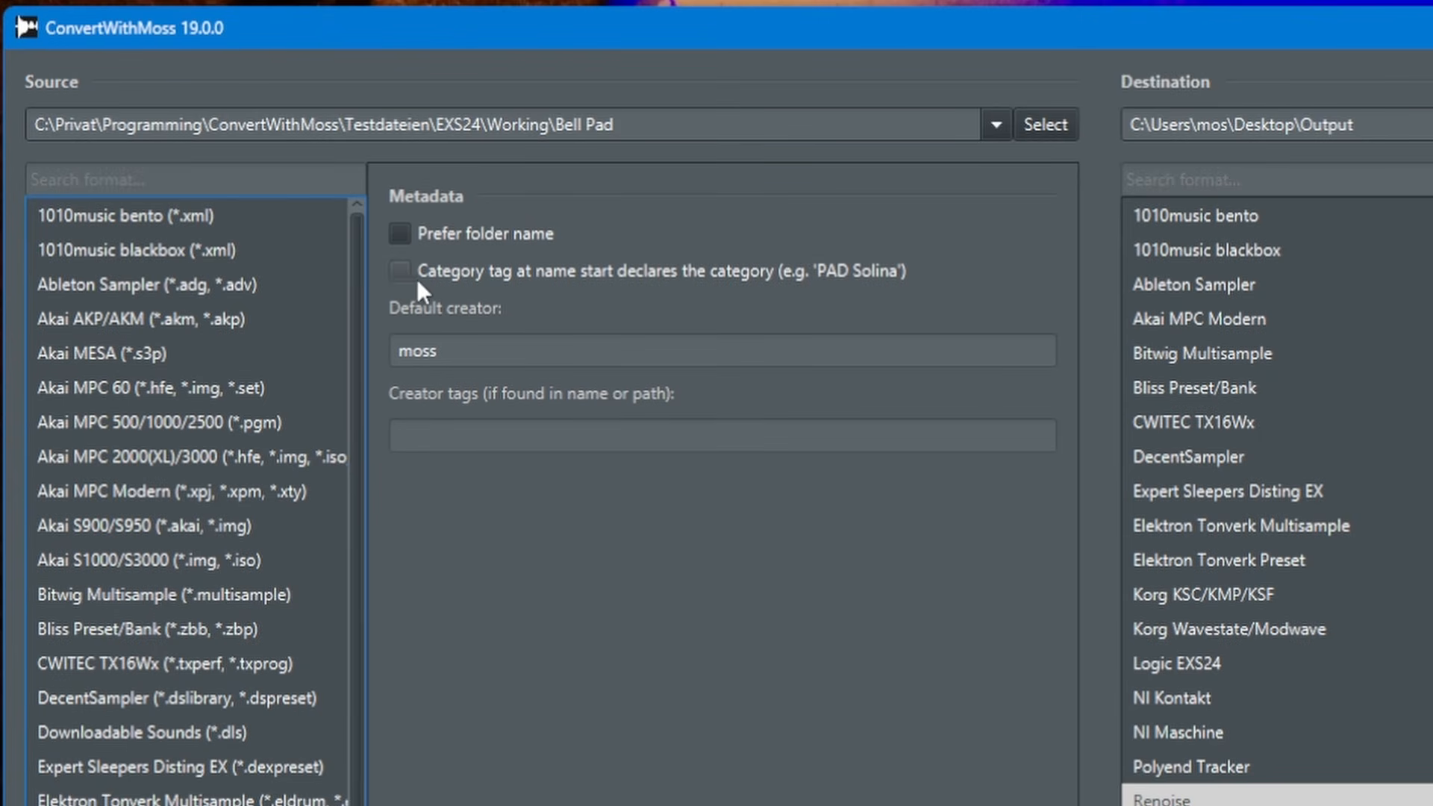
pyautogui.click(445, 274)
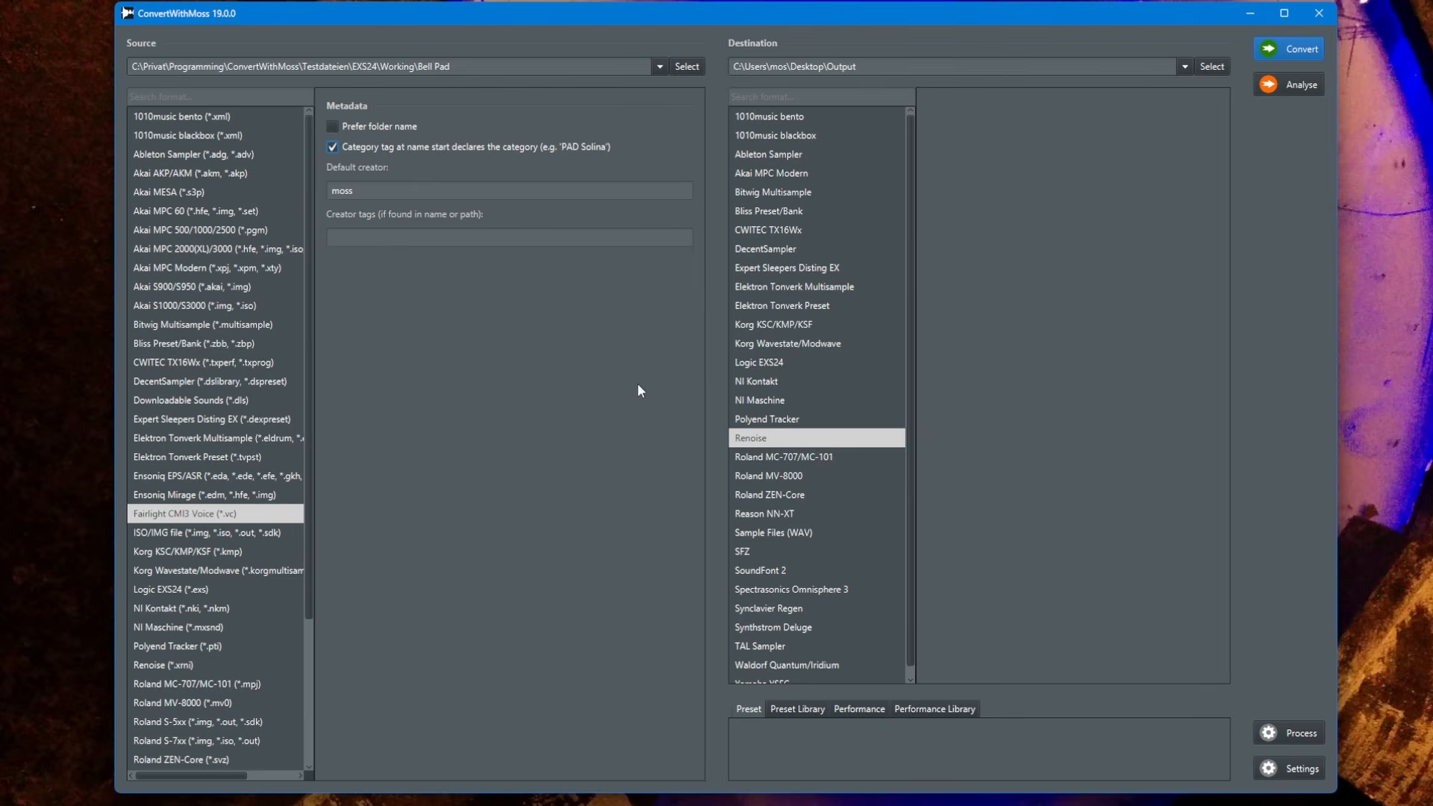
# Open the Processing dialog and toggle its Enable option
pyautogui.click(1311, 729)
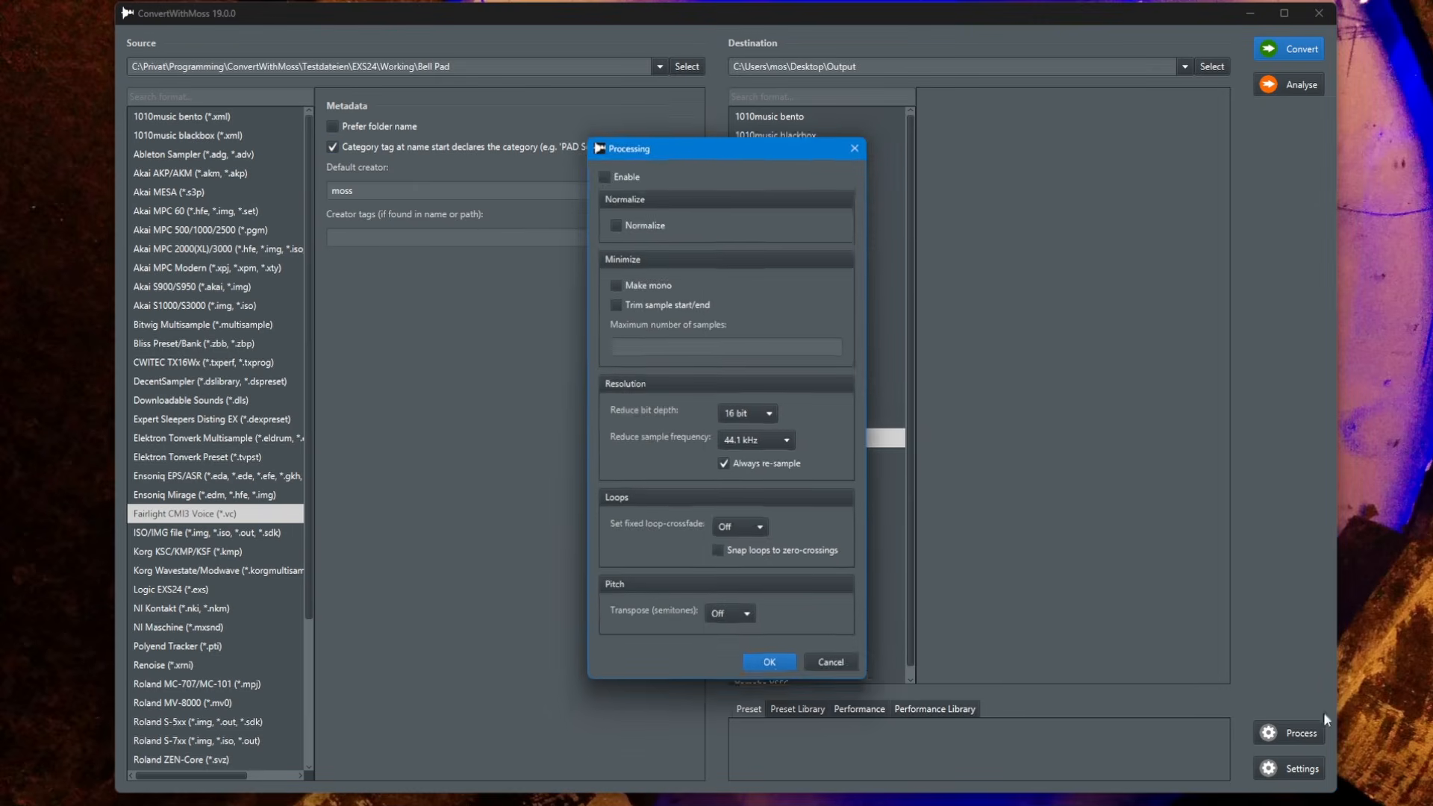
pyautogui.moveTo(746, 137); pyautogui.dragTo(731, 89)
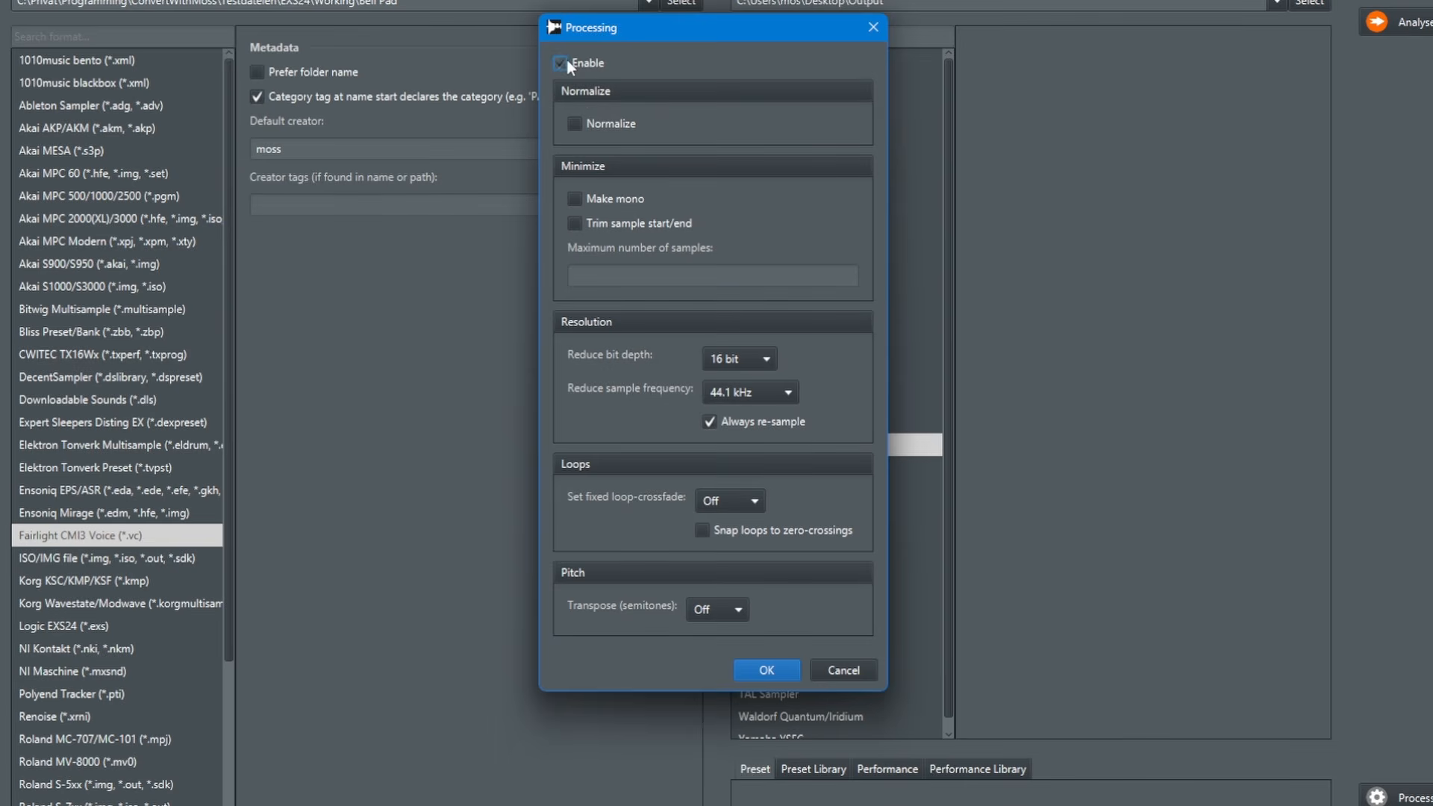
pyautogui.click(567, 61)
pyautogui.click(570, 62)
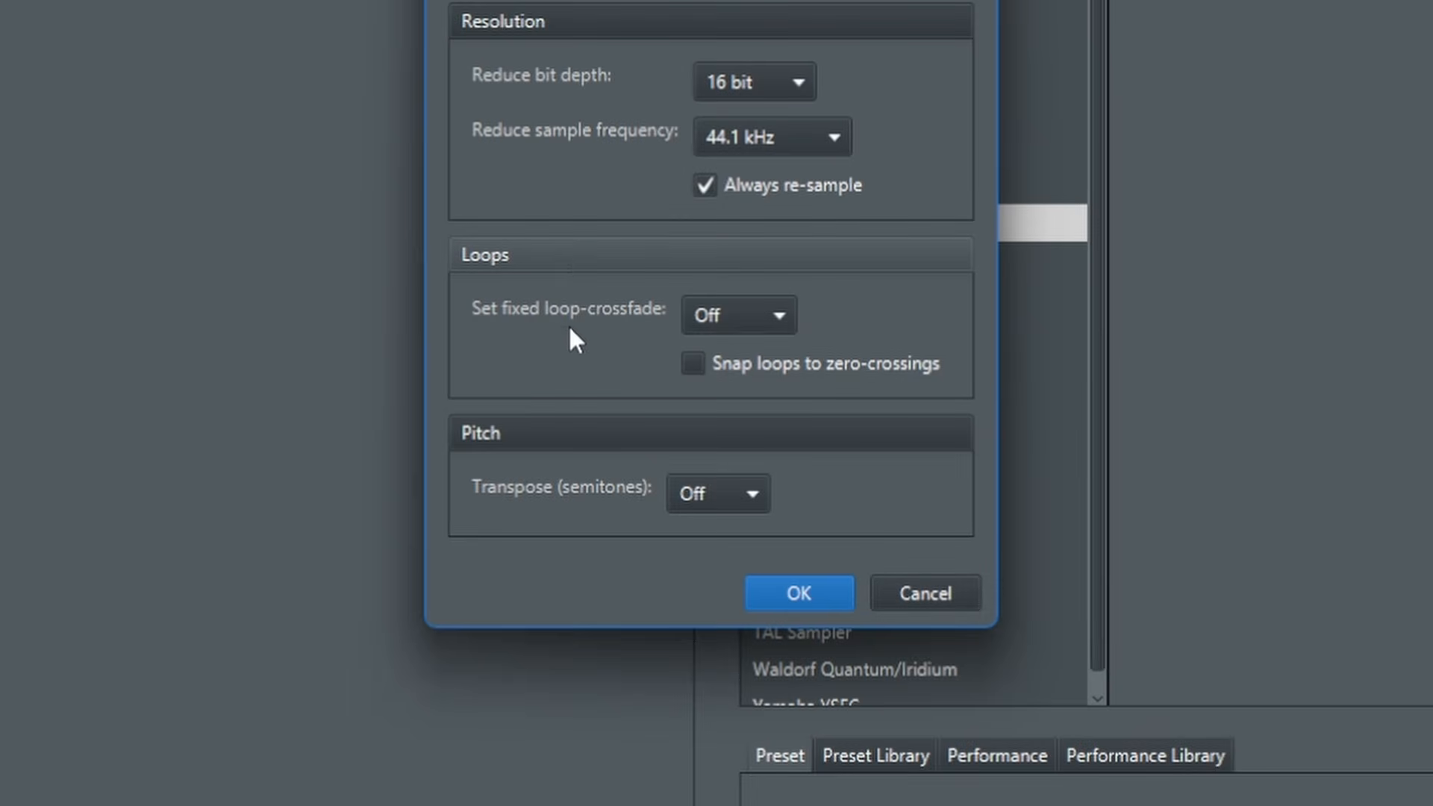
pyautogui.click(850, 370)
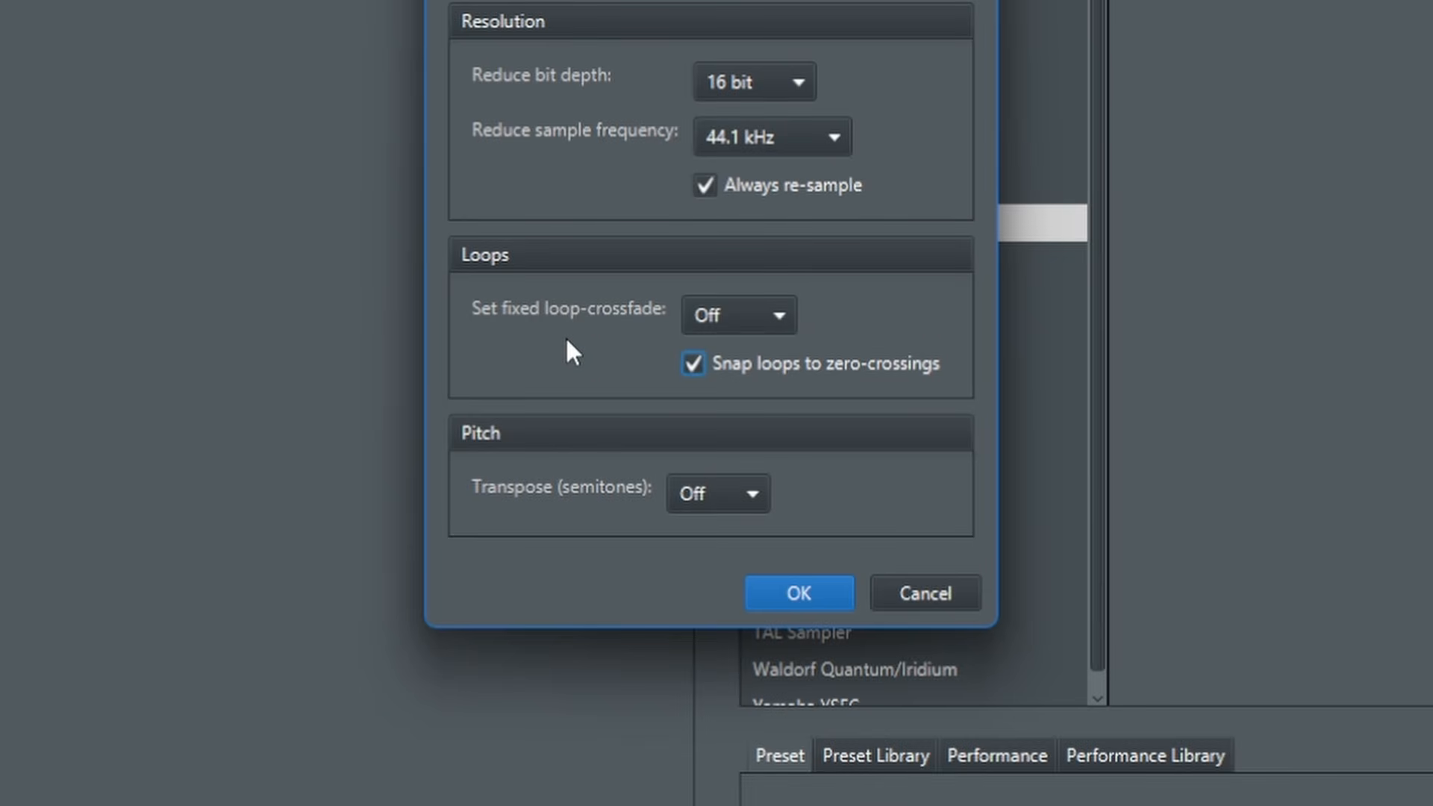
pyautogui.click(753, 364)
pyautogui.click(857, 368)
# Set Transpose (semitones) to +12 in the Processing dialog
pyautogui.click(728, 494)
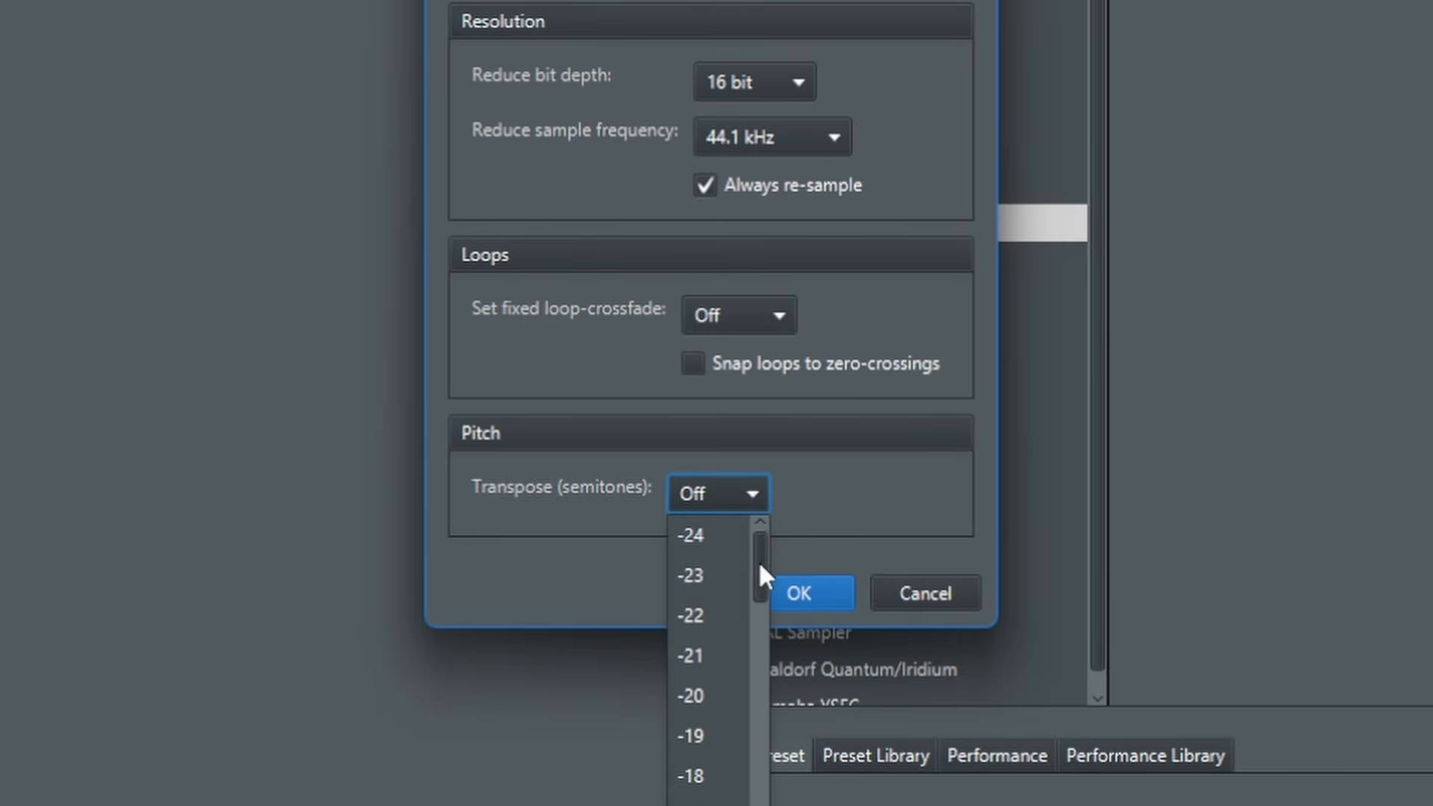
pyautogui.moveTo(758, 561); pyautogui.dragTo(777, 518)
pyautogui.click(716, 633)
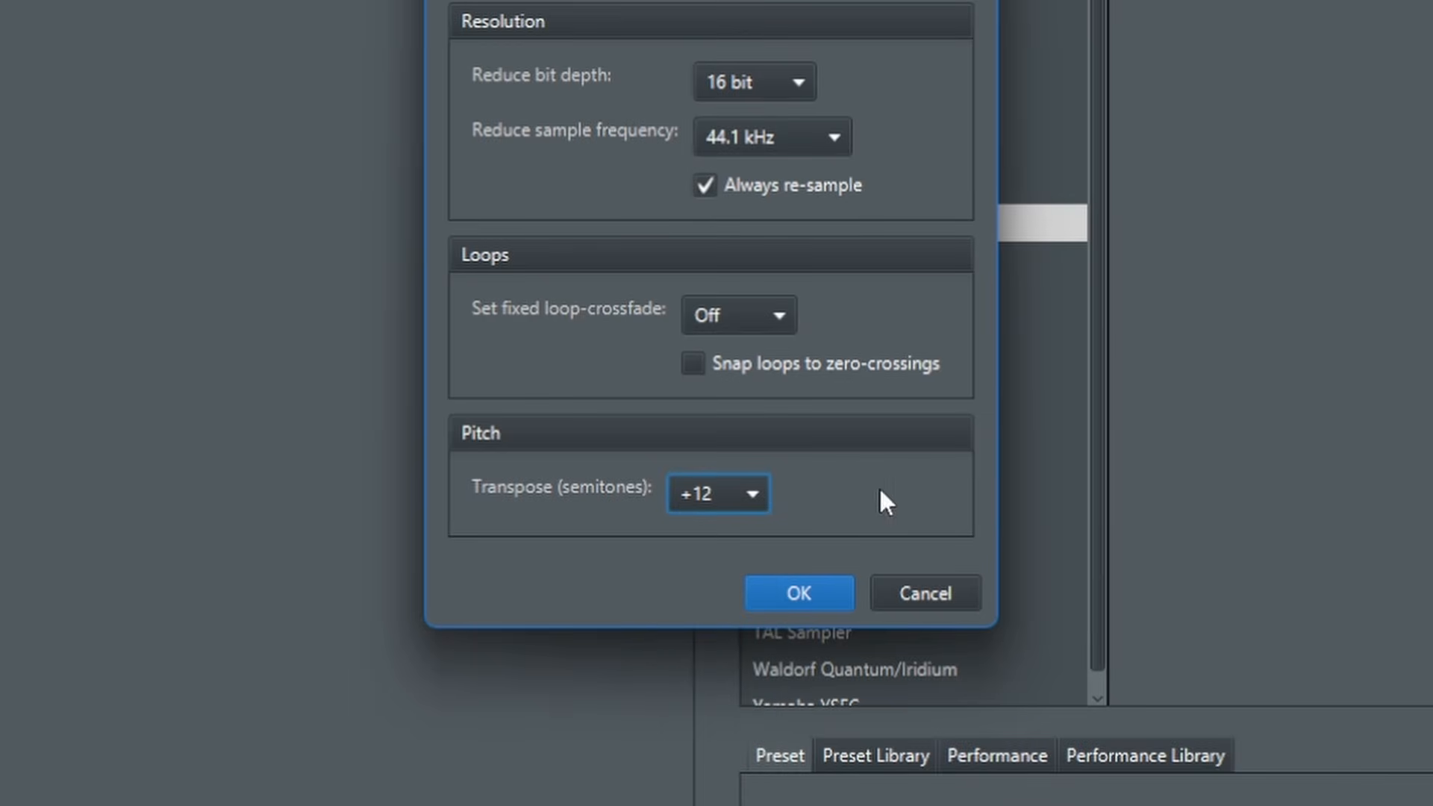